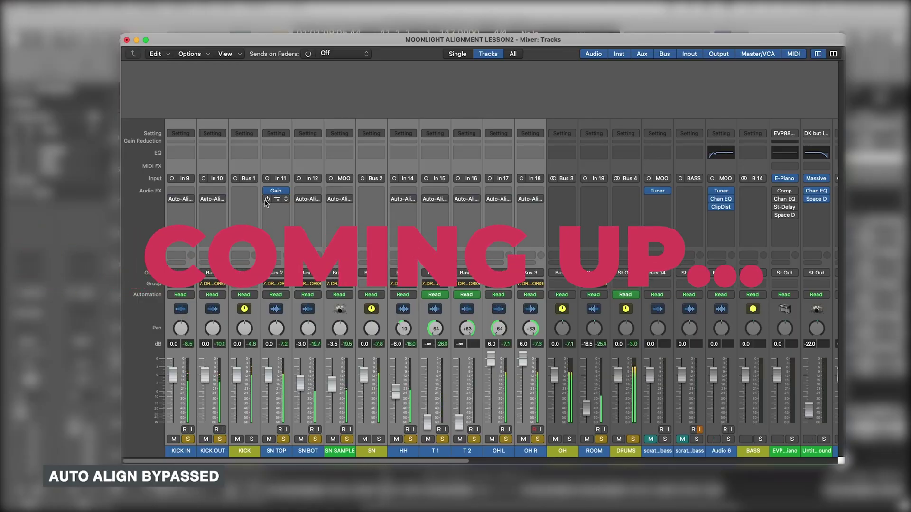
Toggle the bypass of the Auto-Align plug-ins on the selected drum channels to compare the sound.
alt+click(266, 200)
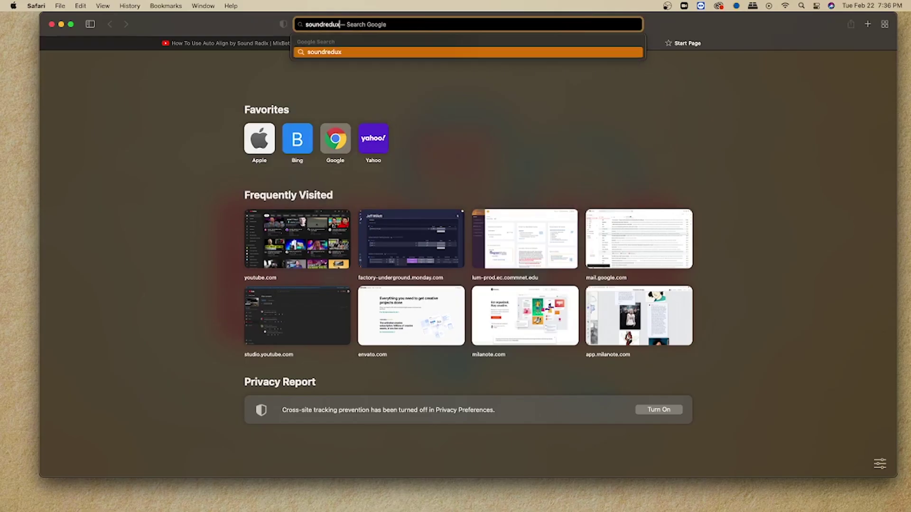
Search the web in Safari for "soundredux" and read through the Auto-Align product page on the Sound Radix site.
key(Return)
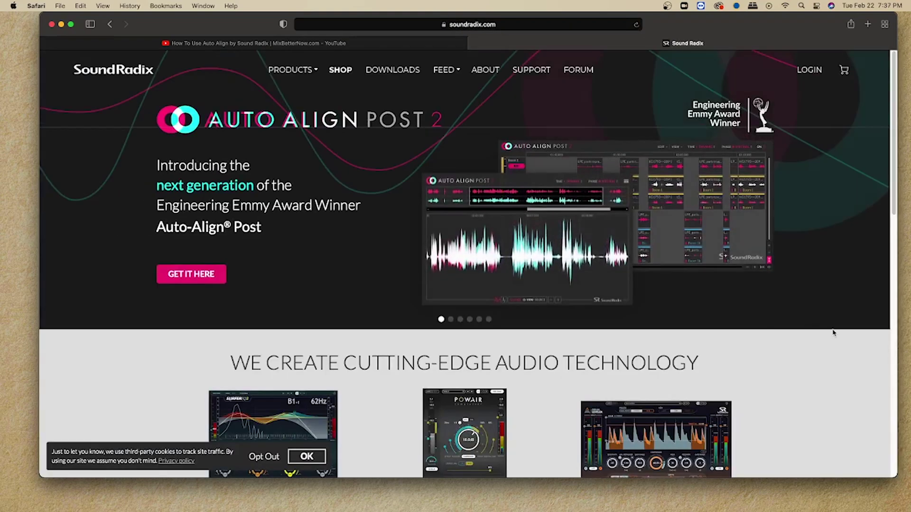
scroll(831, 331, down, 15)
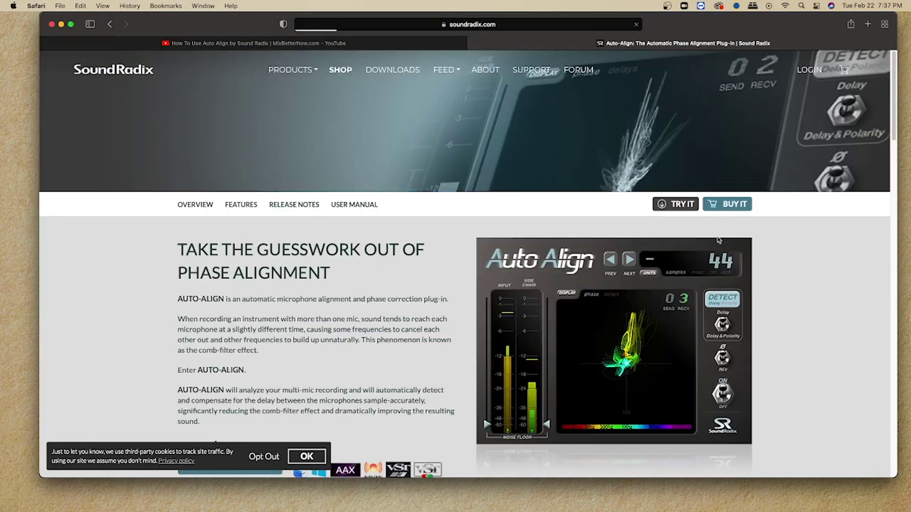
scroll(816, 268, down, 15)
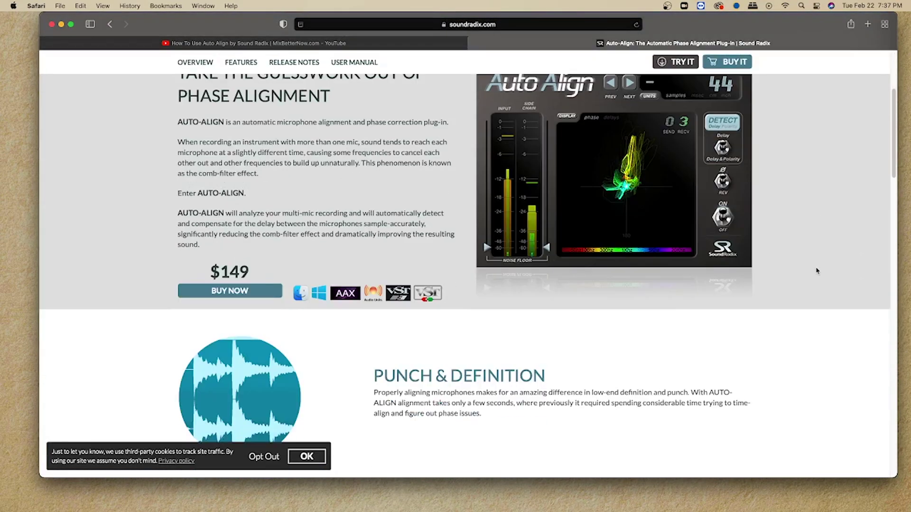
scroll(816, 270, down, 15)
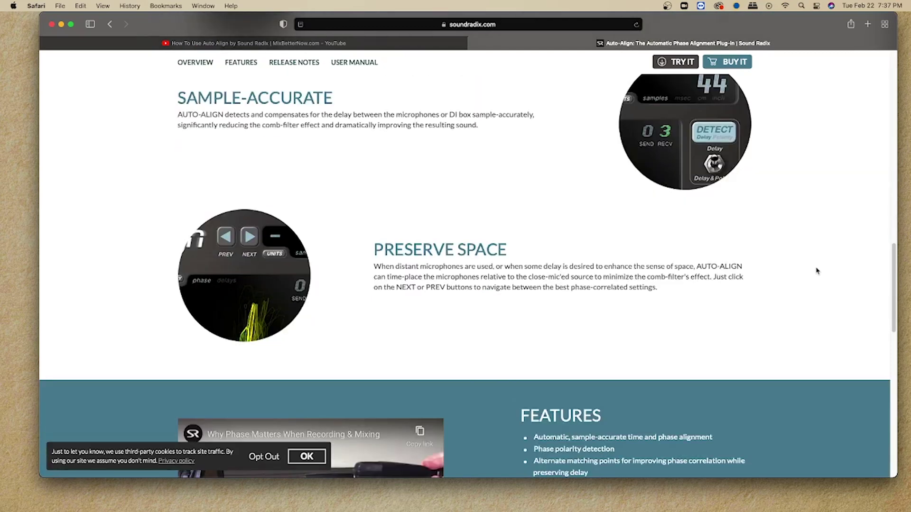
scroll(816, 268, up, 20)
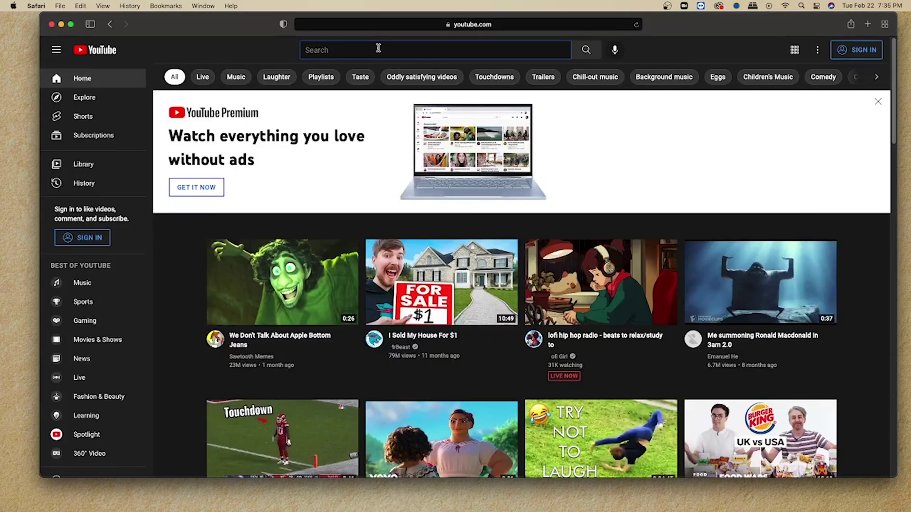
Search YouTube for "sound radix auto align plugin" and browse the resulting videos.
text(sound radix auto align plugin)
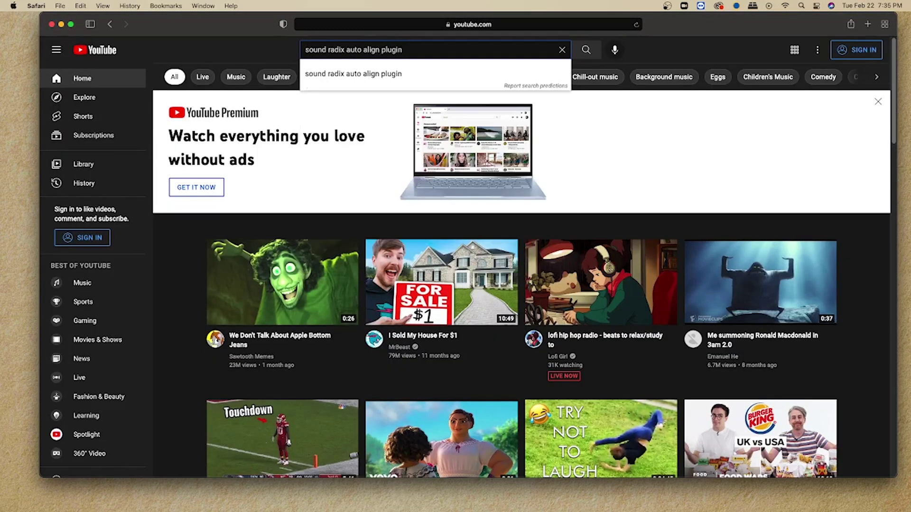
key(Return)
scroll(684, 284, down, 20)
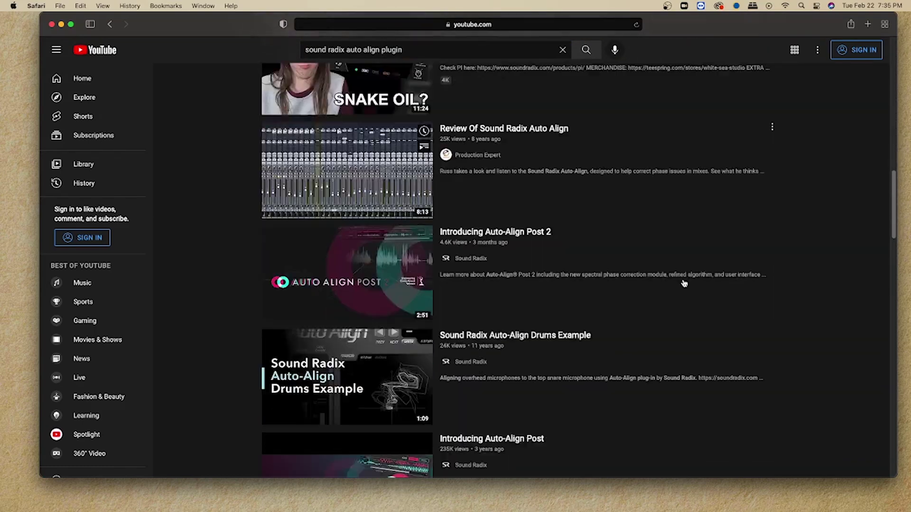
scroll(684, 284, down, 20)
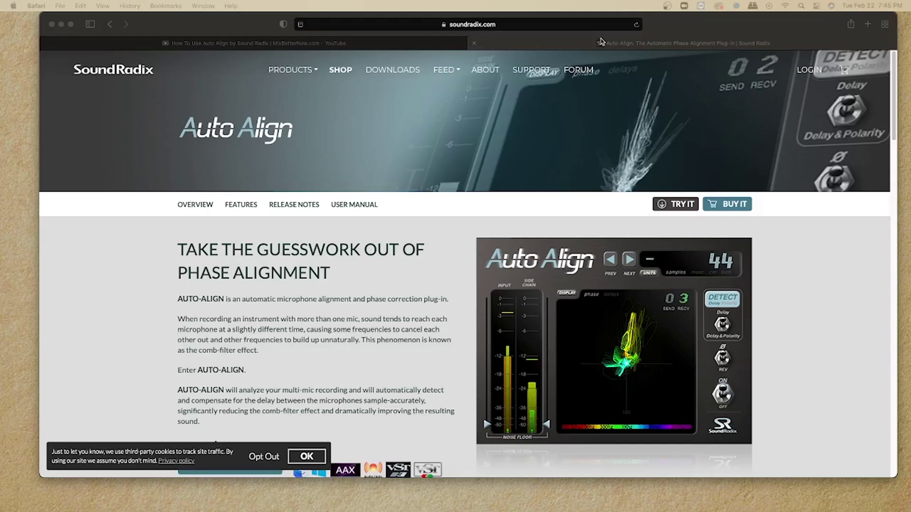
Look over the Auto-Align product page on the Sound Radix site down to its release notes.
scroll(299, 211, down, 15)
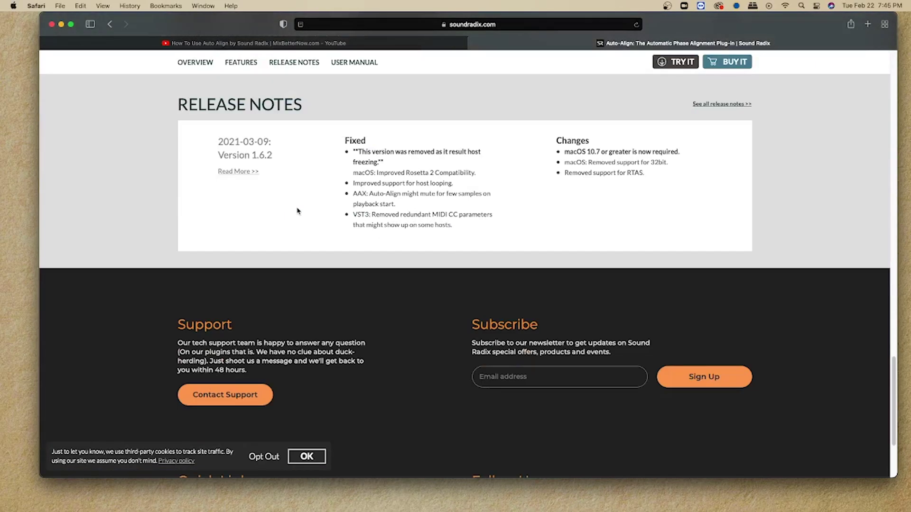
scroll(299, 210, up, 5)
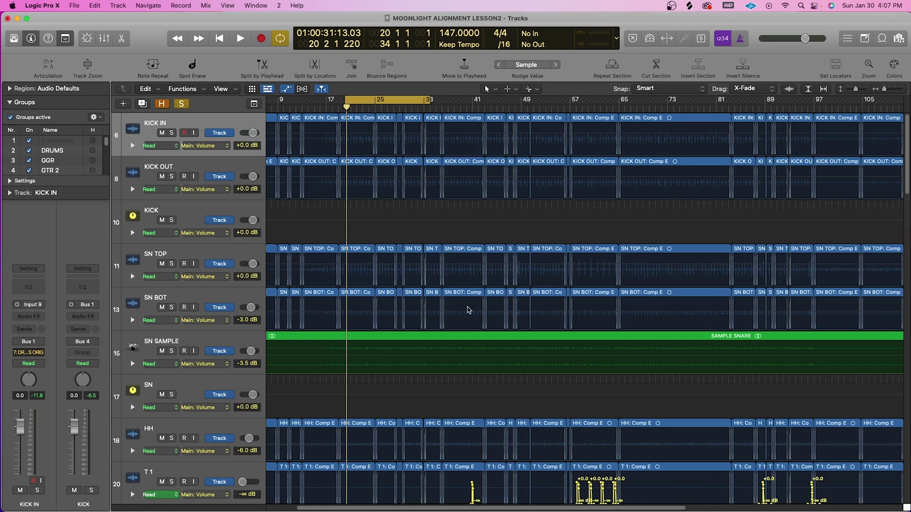
In Logic Pro, hide the track automation, shrink the track heights and select the SN TOP track.
scroll(468, 309, down, 5)
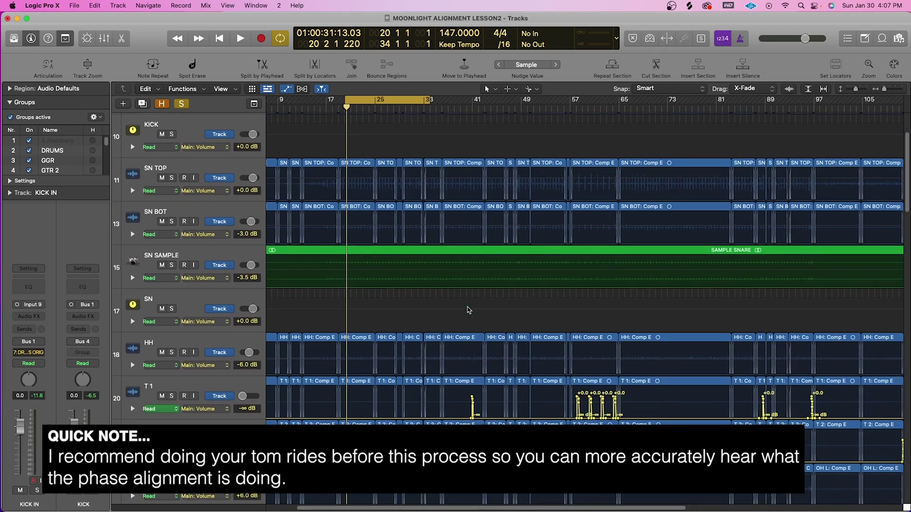
key(super+Up)
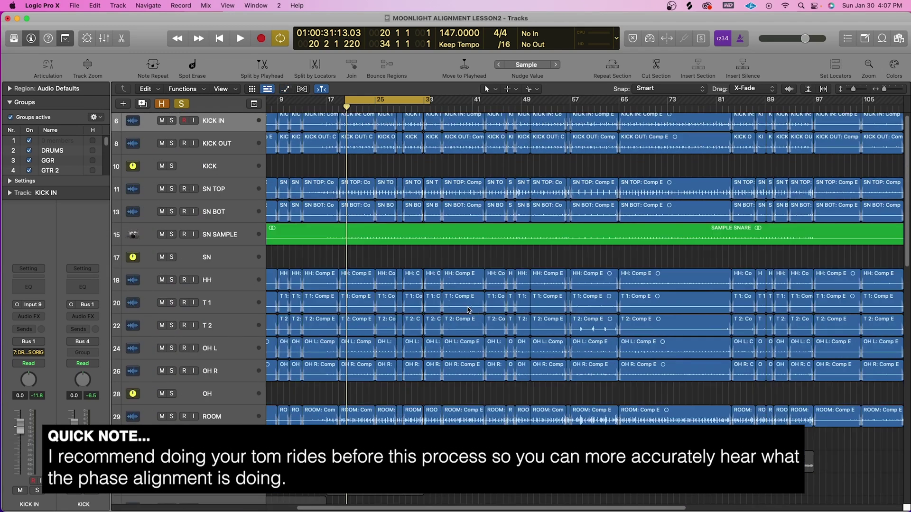
click(230, 197)
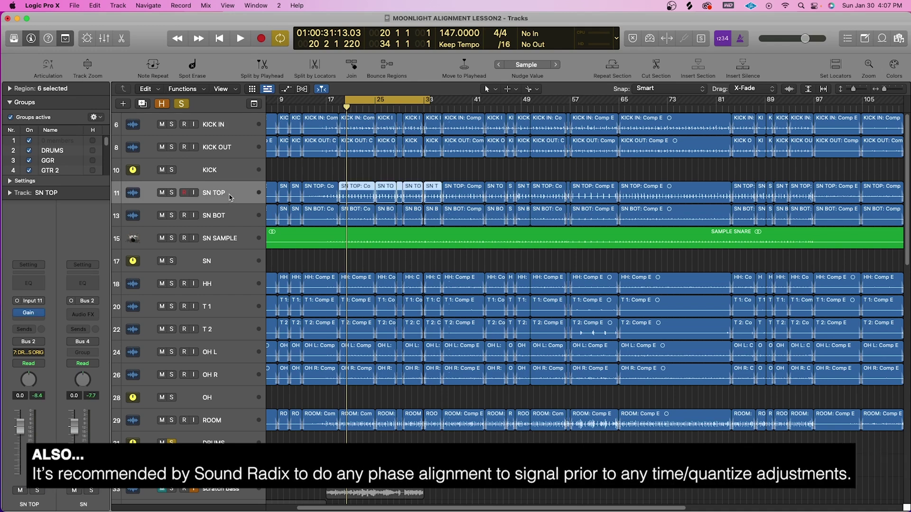
Open the Mixer and insert mono Sound Radix Auto-Align on every kick, snare, hi-hat, tom and overhead mic channel, excluding the snare sample and room.
key(x)
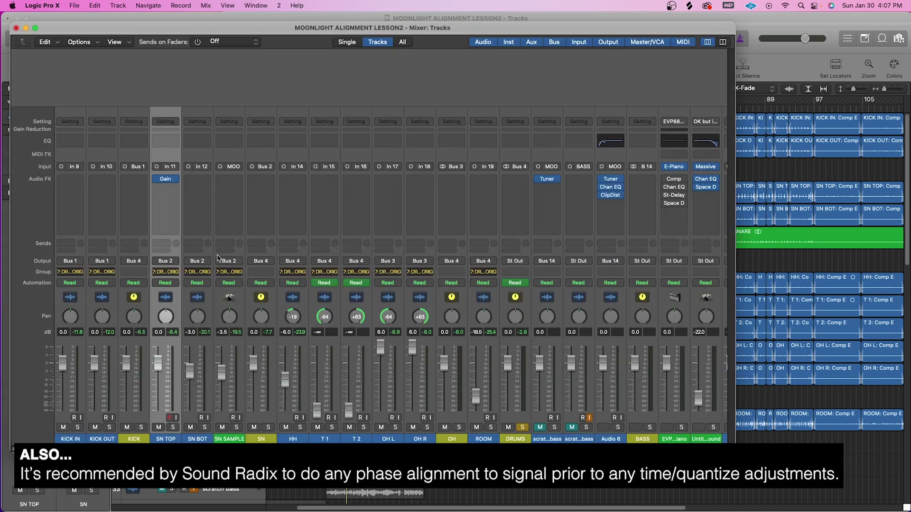
drag(80, 261, 187, 258)
drag(300, 256, 412, 262)
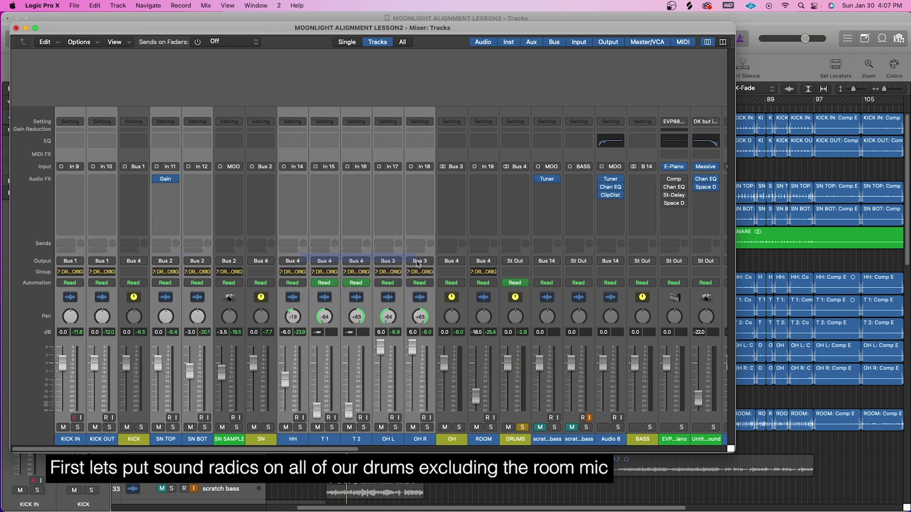
click(432, 192)
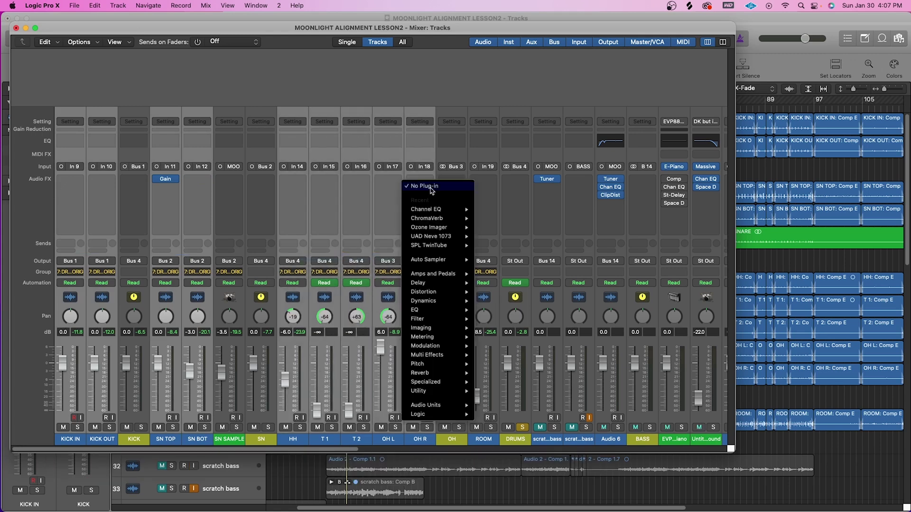
mouse_move(445, 407)
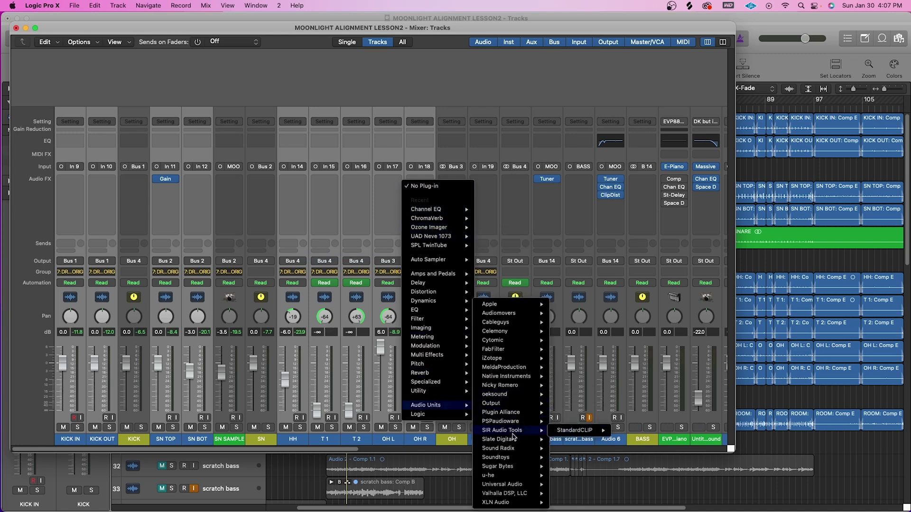
mouse_move(512, 450)
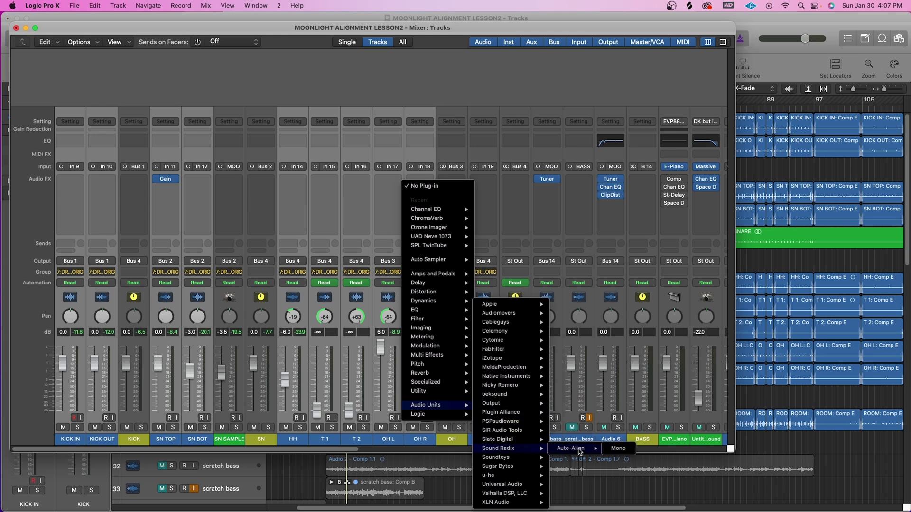
click(618, 448)
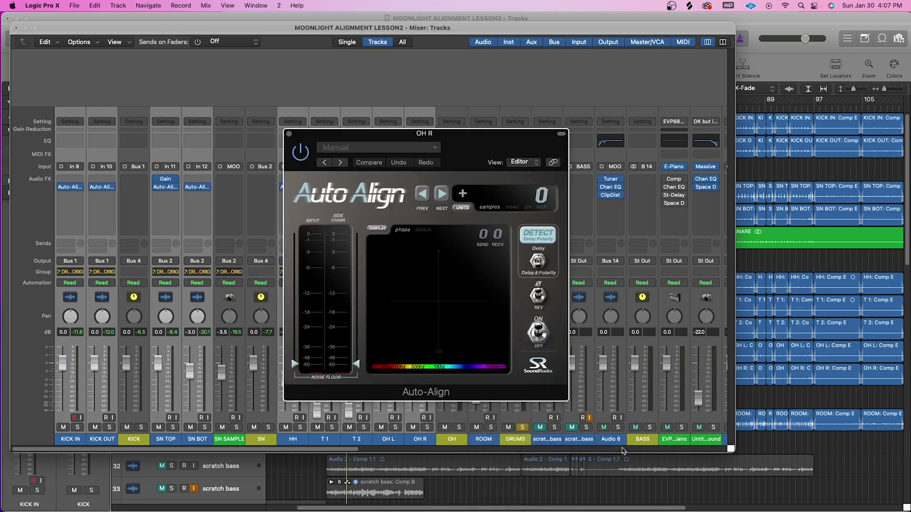
click(287, 134)
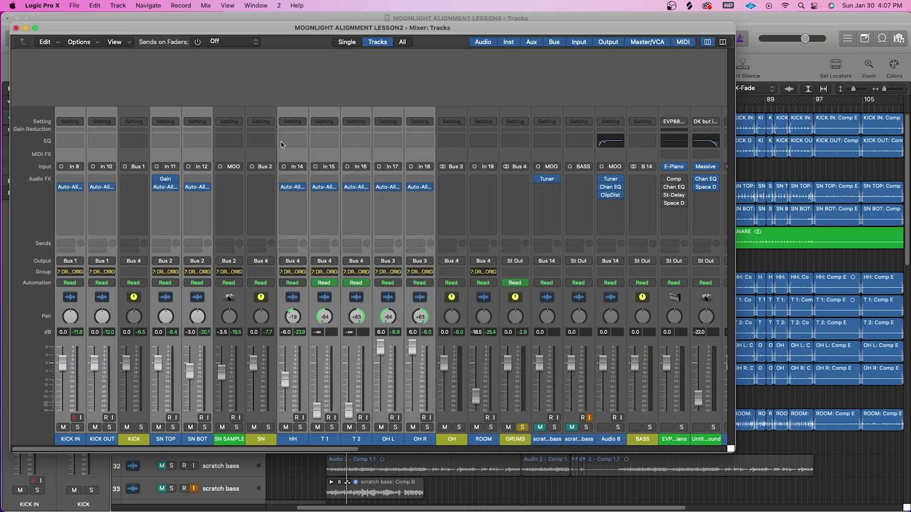
Solo the SN TOP and SN BOT channels in the Mixer.
click(174, 428)
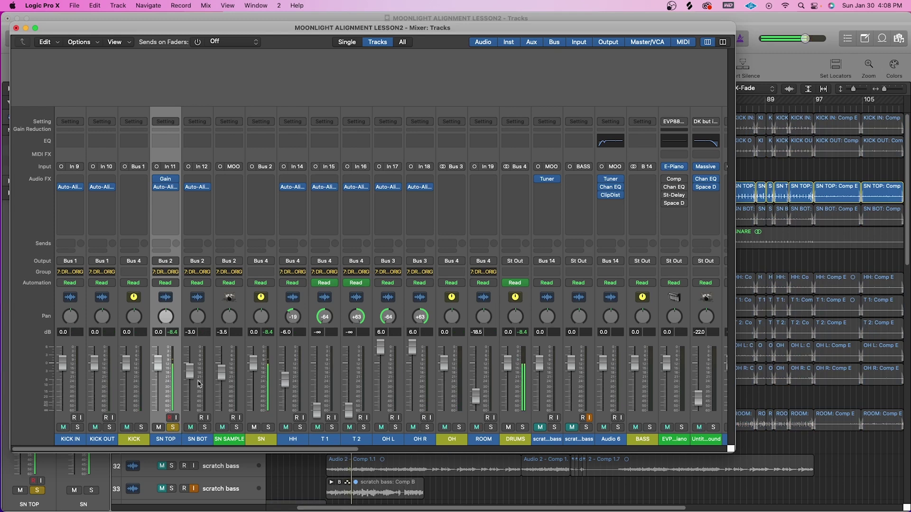
drag(241, 34, 352, 46)
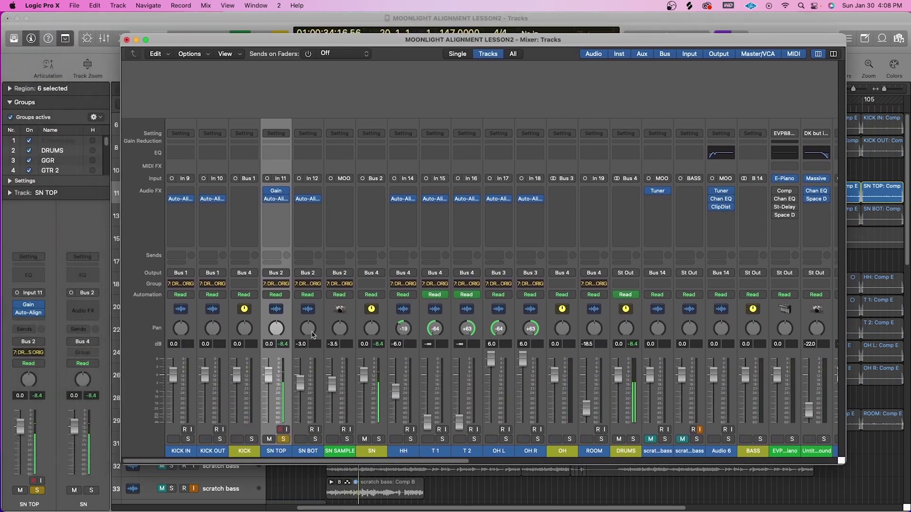
click(315, 440)
Set Auto-Align to send 1 on SN TOP and to receive 1 on SN BOT, with both plug-in windows side by side.
click(278, 200)
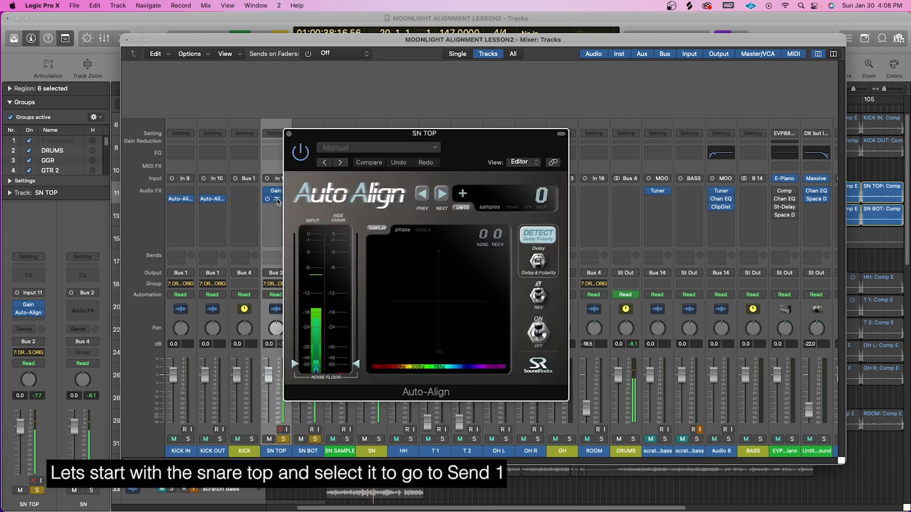
drag(488, 234, 487, 229)
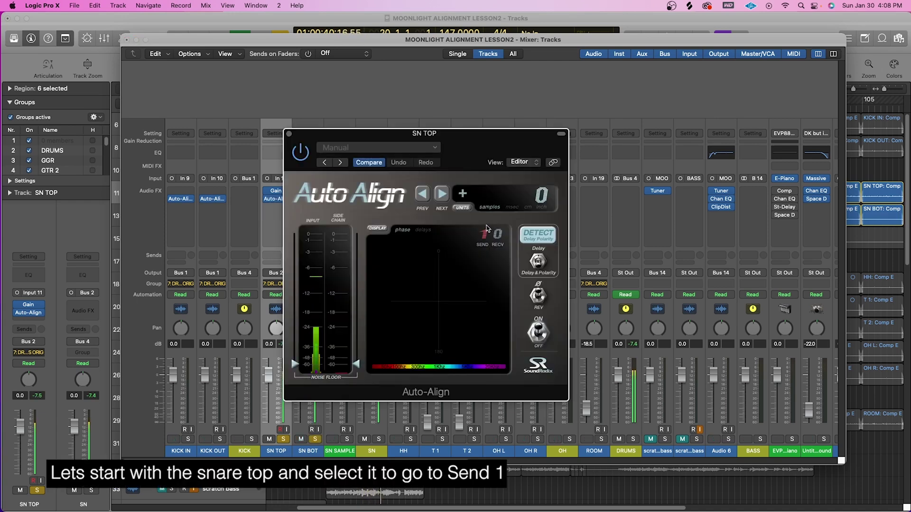
key(Down)
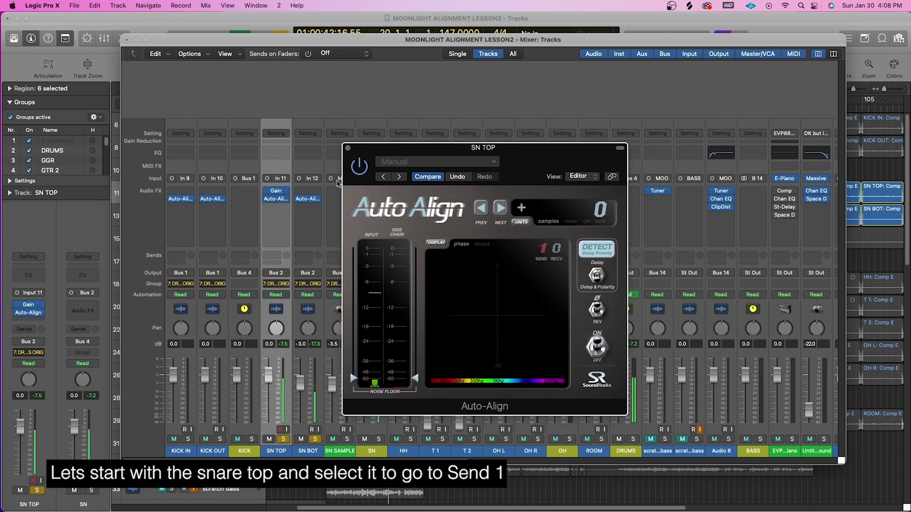
drag(477, 162, 385, 166)
drag(733, 247, 733, 242)
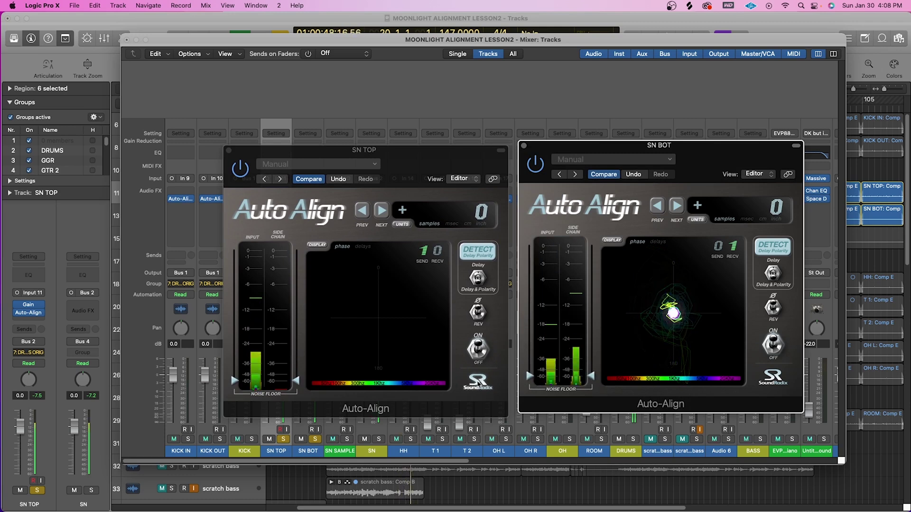
Raise the Auto-Align noise floor to about -24 dB on SN TOP's input and about -20 dB on SN BOT's input and side chain.
drag(236, 380, 245, 346)
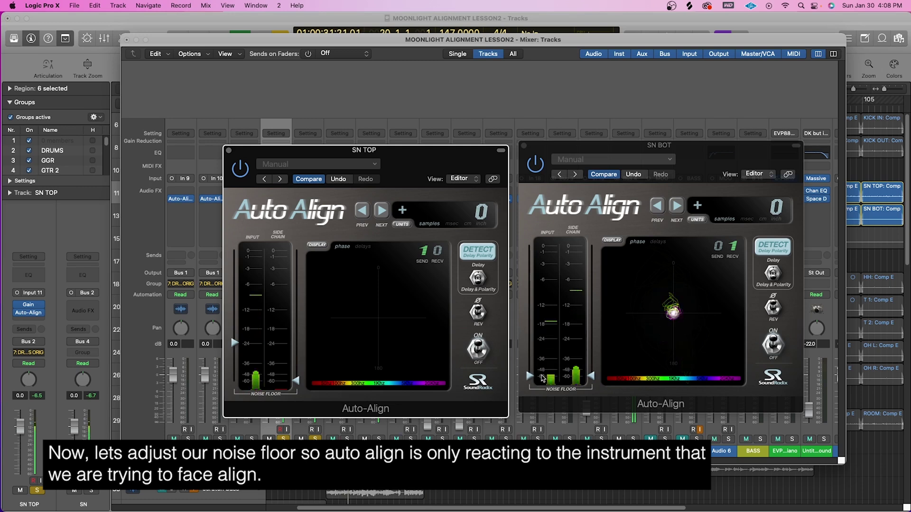
click(532, 377)
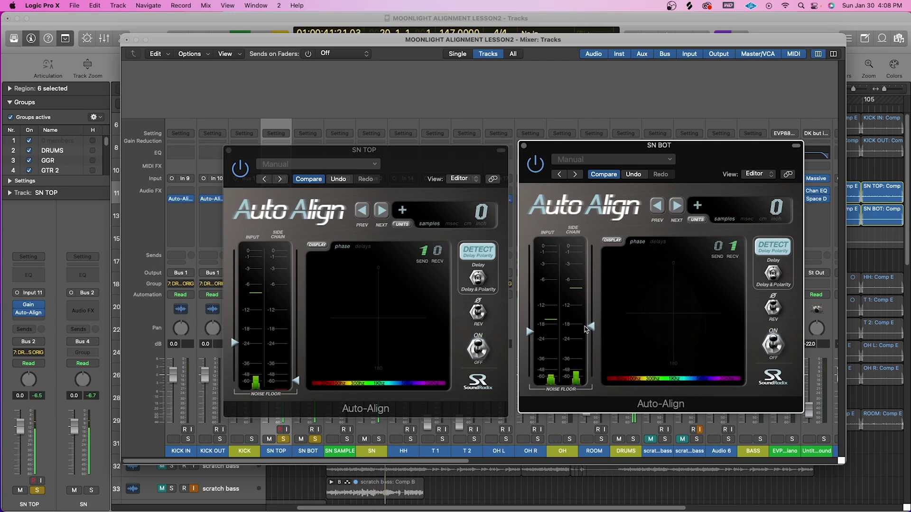
Run Auto-Align's delay and polarity detection on SN BOT against SN TOP, and close both plug-in windows.
click(783, 250)
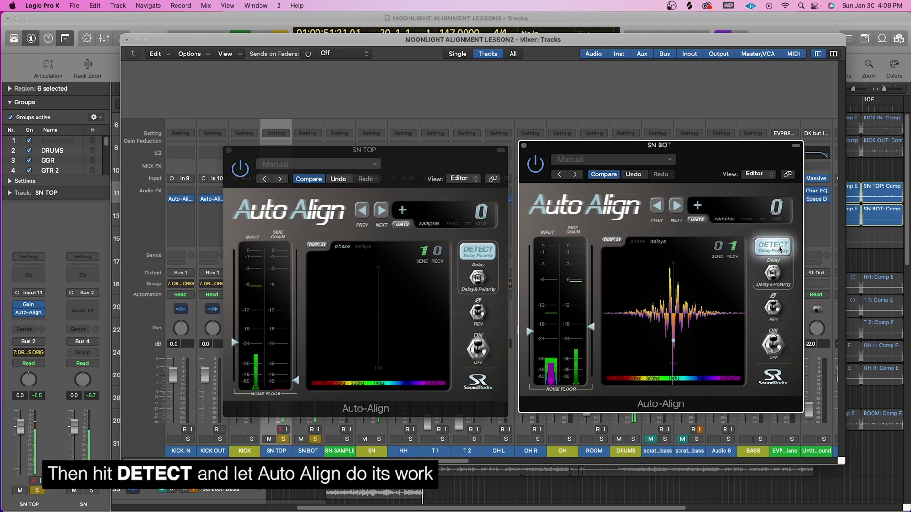
click(780, 248)
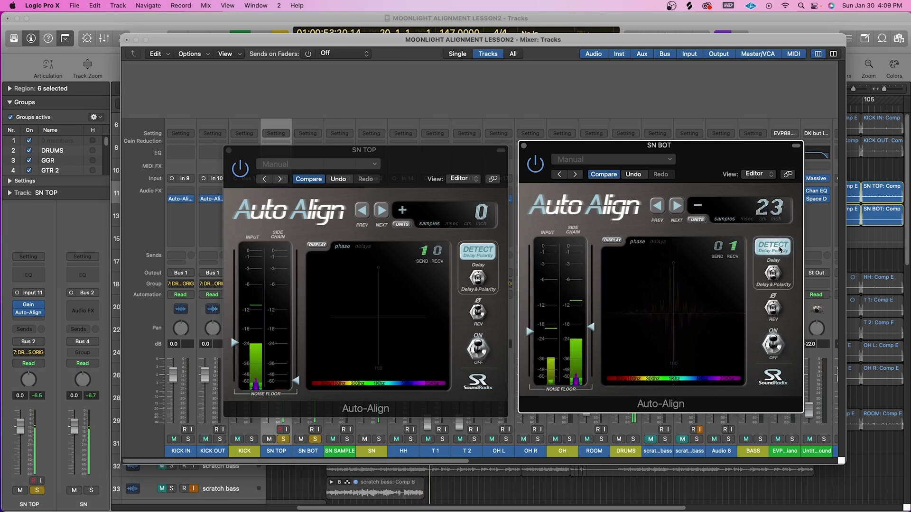
click(524, 145)
click(228, 151)
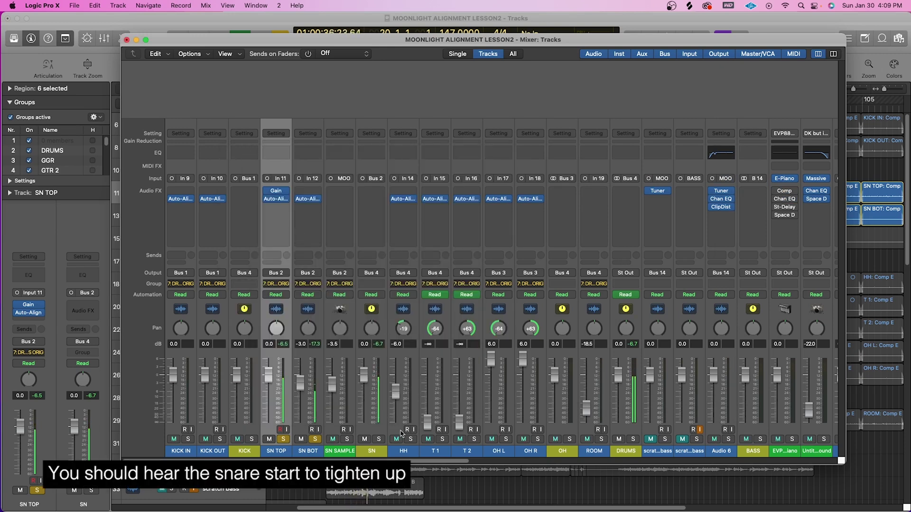
Solo the OH L channel and set its Auto-Align plug-in to receive 1.
click(506, 440)
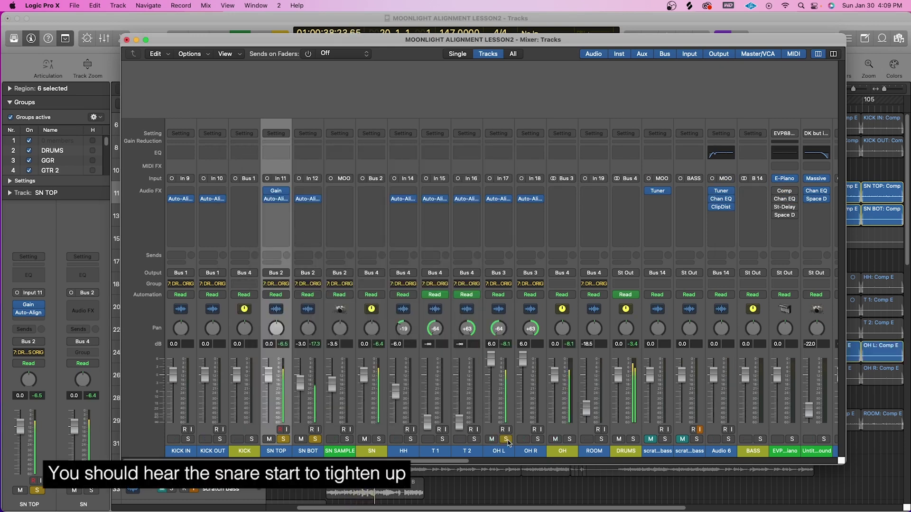
click(501, 238)
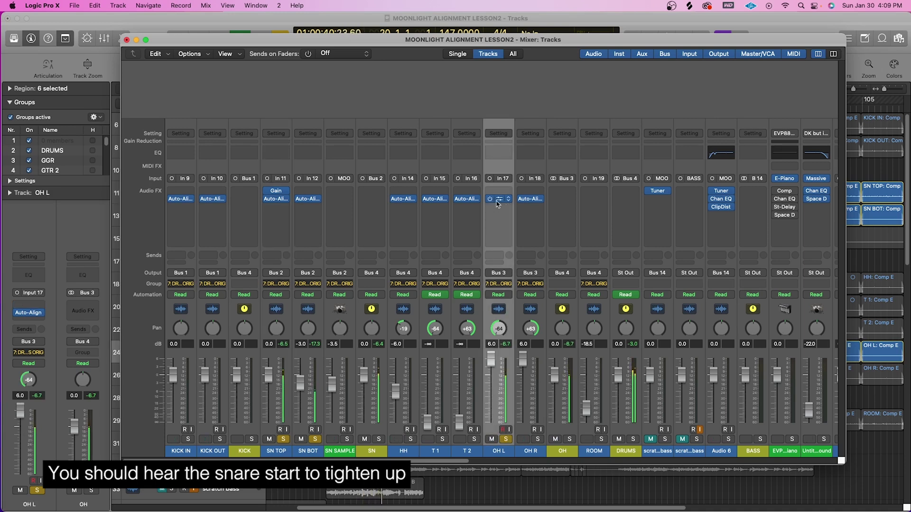
click(498, 200)
drag(454, 152, 551, 143)
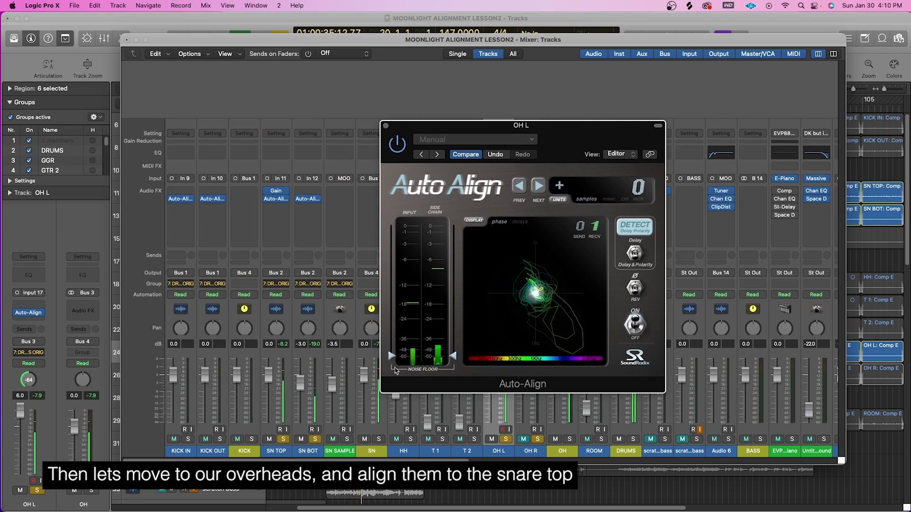
Raise OH L's Auto-Align side-chain noise floor to about -20 dB and run delay and polarity detection against SN TOP.
drag(449, 363, 454, 310)
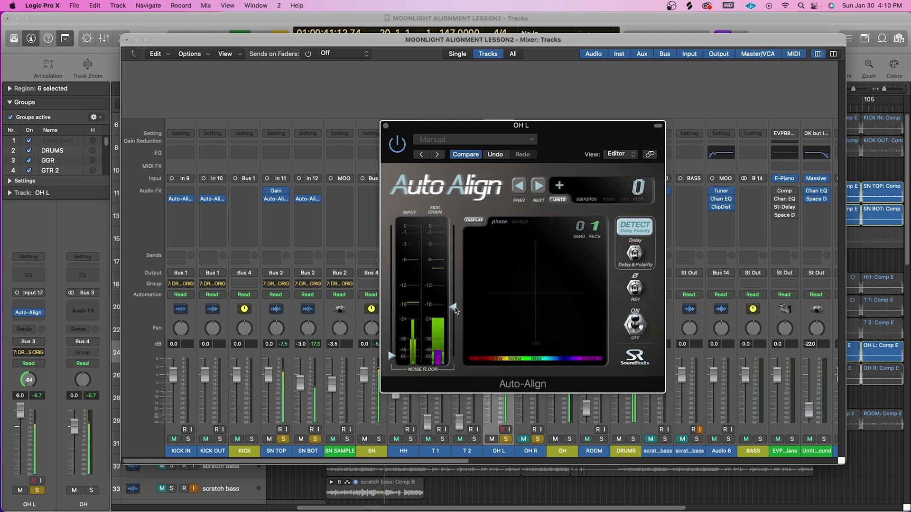
click(627, 231)
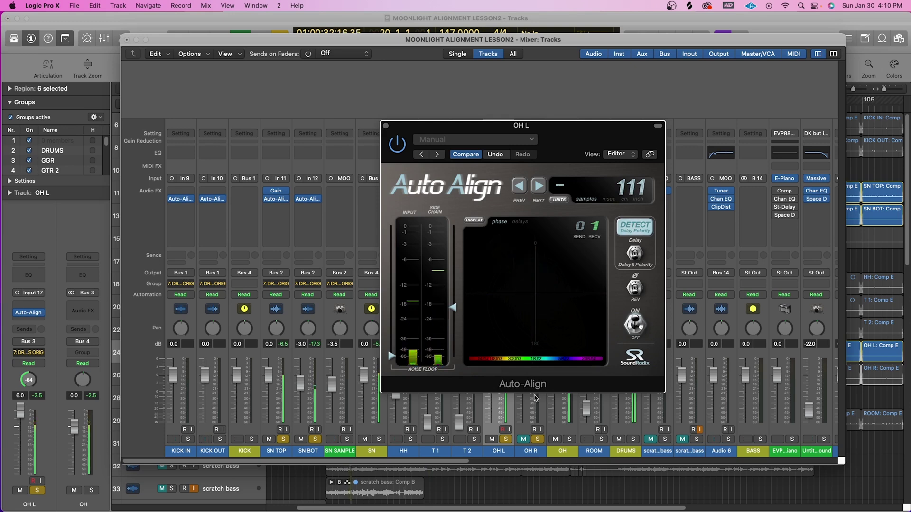
Unmute OH R and set its Auto-Align noise floor to about -48 dB on the input and -20 dB on the side chain.
click(524, 440)
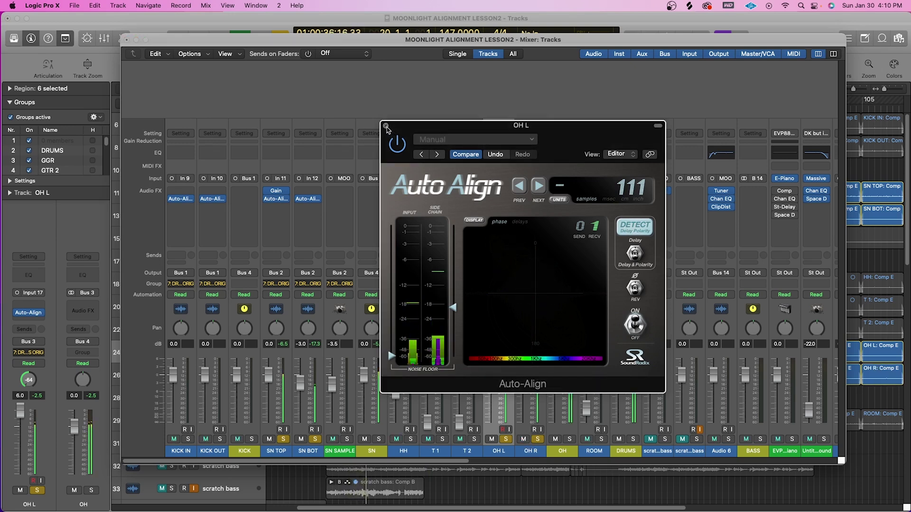
key(v)
click(531, 199)
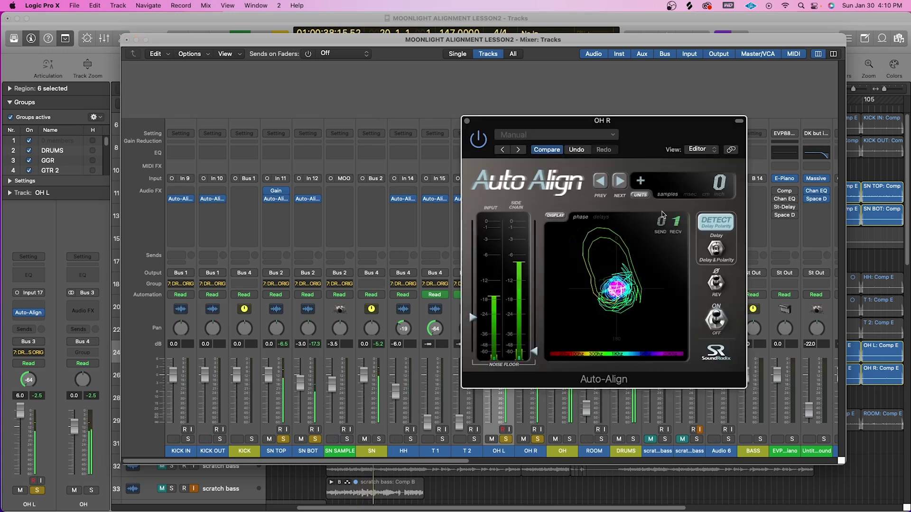
drag(472, 328, 473, 346)
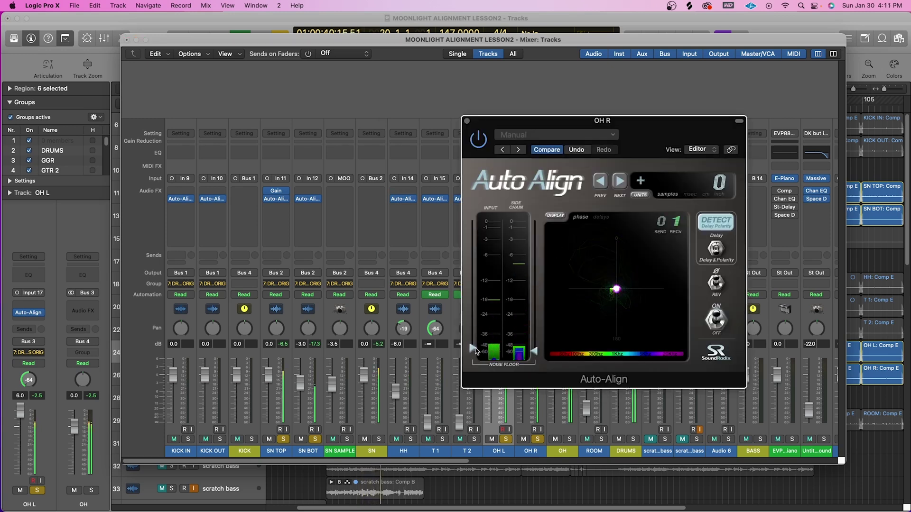
drag(534, 351, 537, 308)
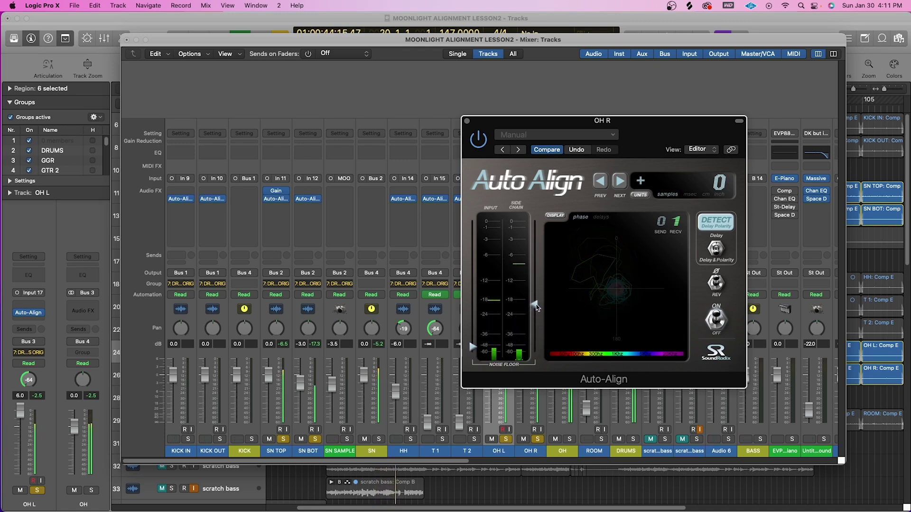
Run Auto-Align's delay and polarity detection on OH R against SN TOP, and close its plug-in window.
click(716, 224)
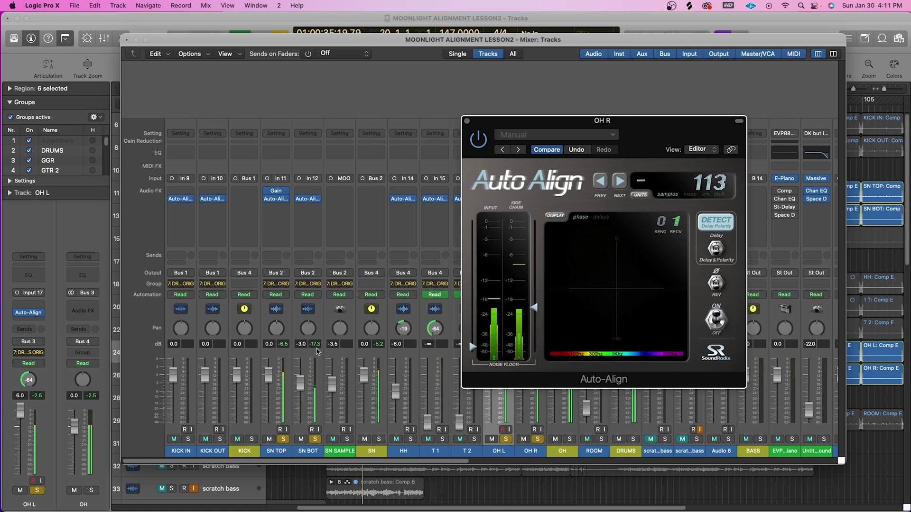
click(467, 121)
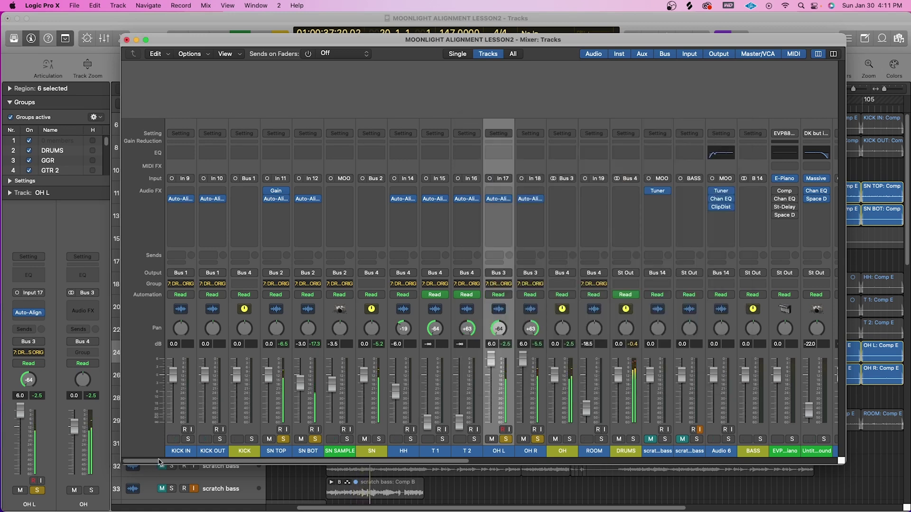
Solo the KICK IN channel and set the OH L Auto-Align plug-in to send 2.
click(188, 439)
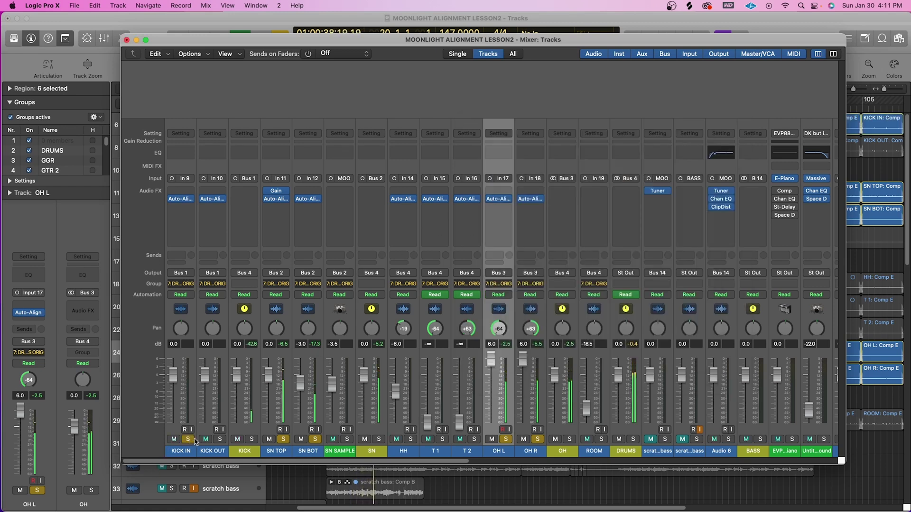
click(181, 201)
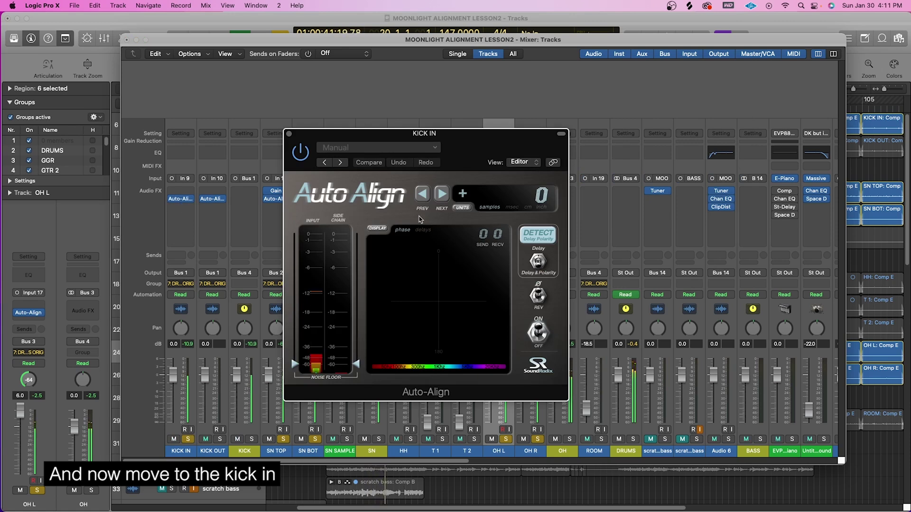
key(super+w)
click(499, 200)
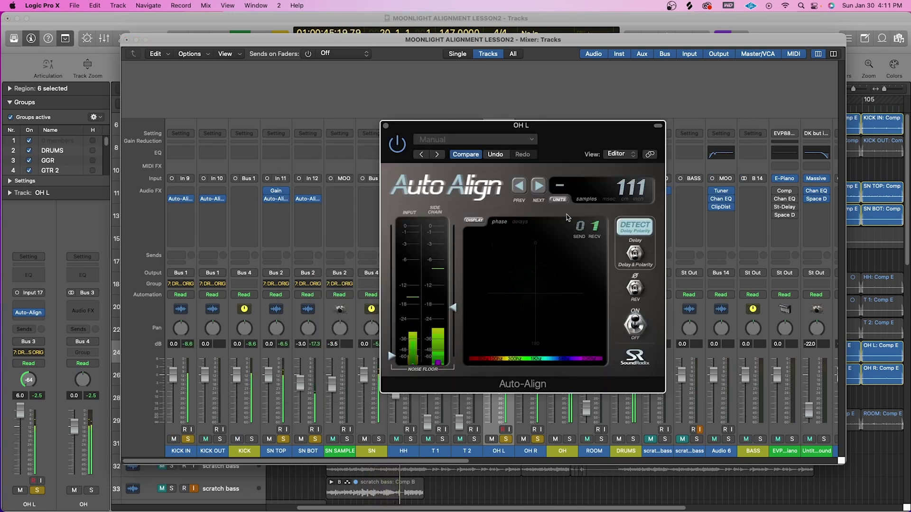
click(581, 227)
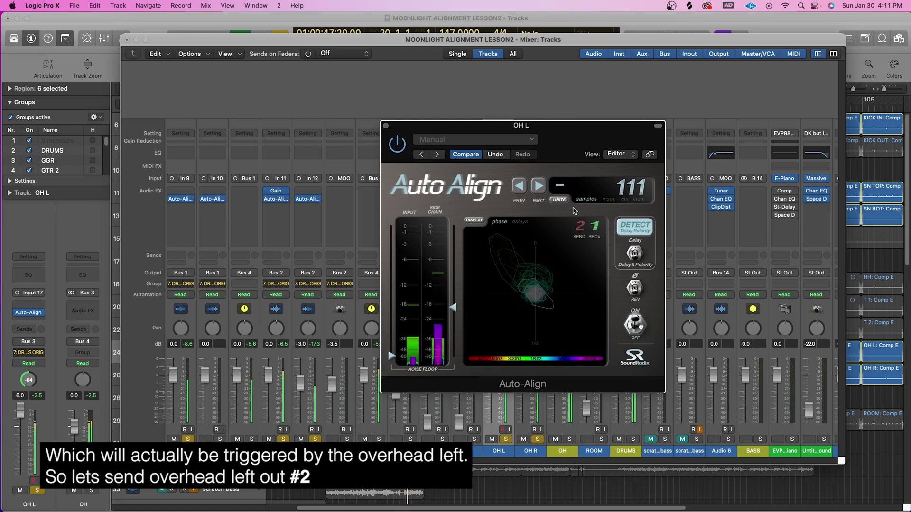
click(385, 124)
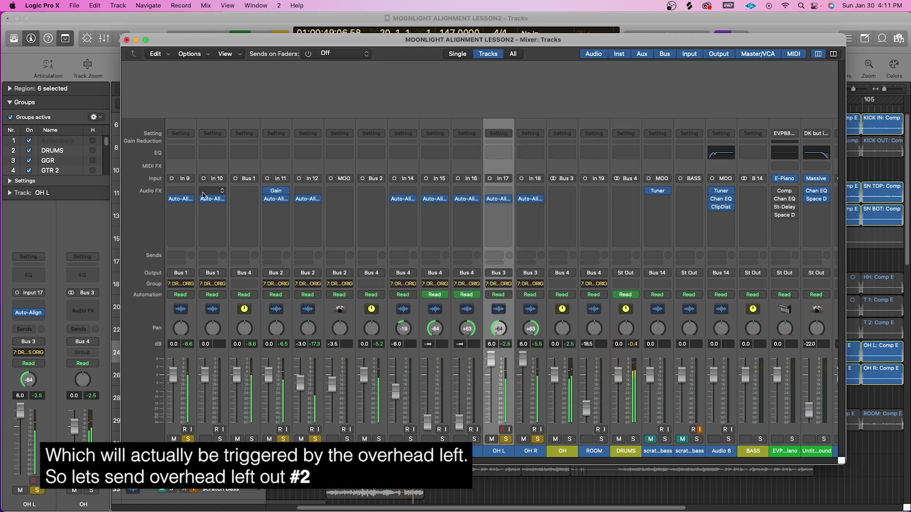
Set KICK IN's Auto-Align to receive 2, with noise floors of about -28 dB on the input and -40 dB on the side chain.
click(181, 202)
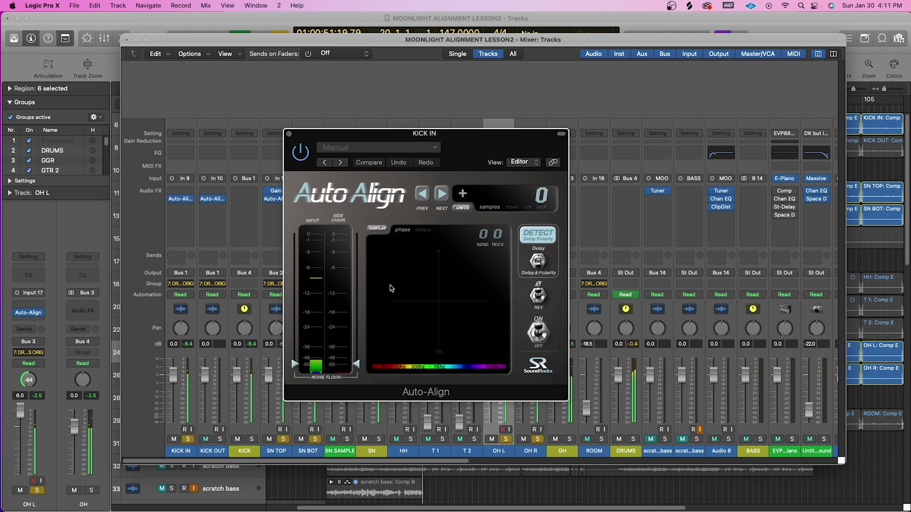
click(497, 235)
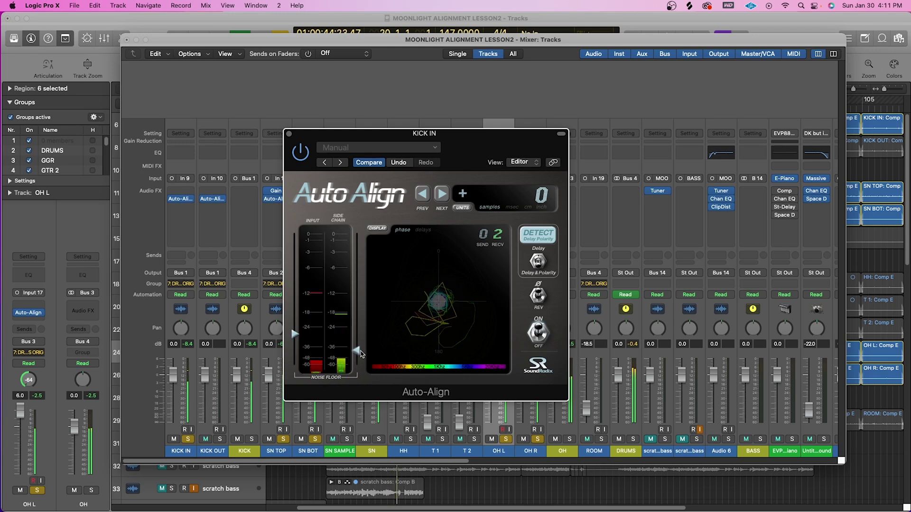
Run Auto-Align's delay and polarity detection on KICK IN against OH L.
click(534, 239)
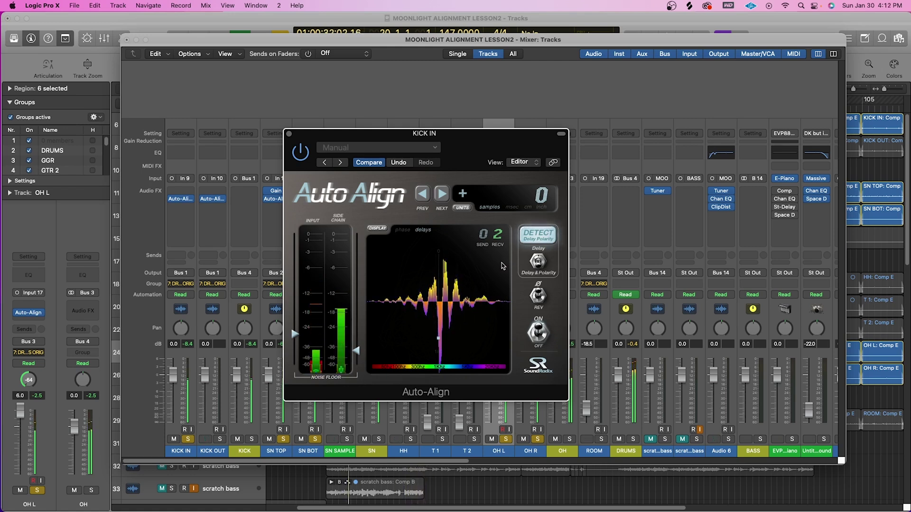
click(539, 239)
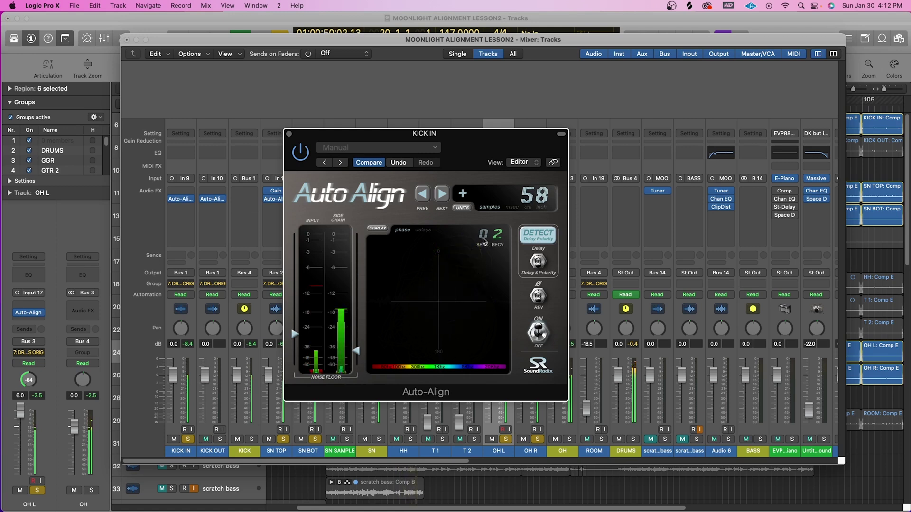
Set Auto-Align to send 3 on KICK IN and to receive 3 on the soloed KICK OUT channel.
drag(483, 242, 483, 228)
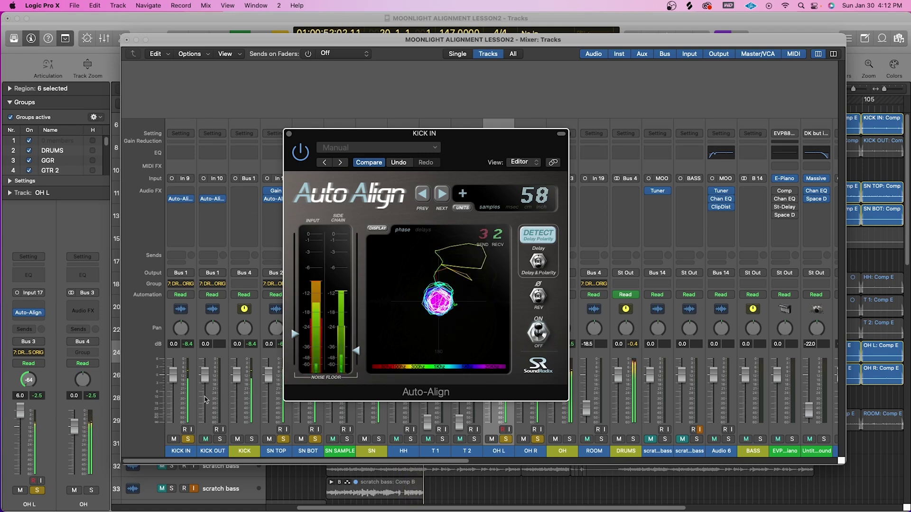
click(228, 392)
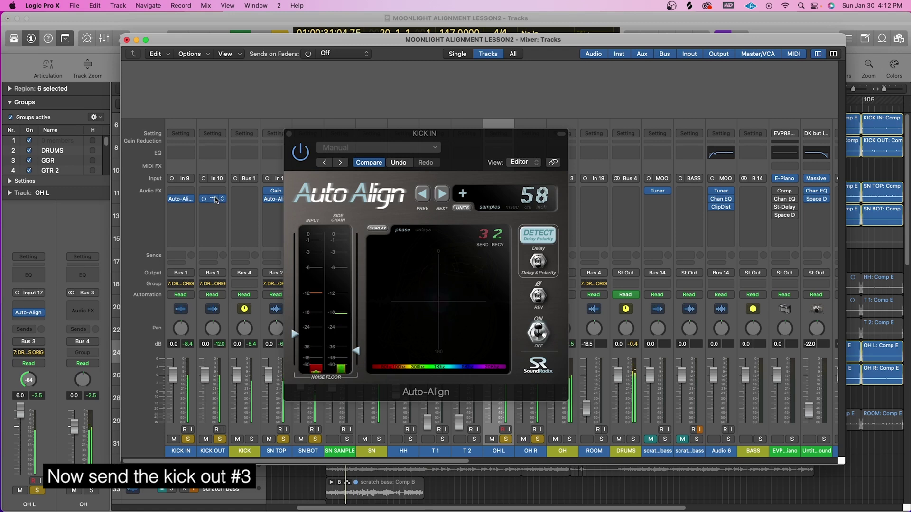
click(215, 200)
drag(507, 243, 506, 230)
Raise KICK OUT's Auto-Align noise floor to about -24 dB on both the input and the side chain.
drag(309, 360, 310, 350)
drag(367, 373, 367, 338)
drag(309, 348, 309, 336)
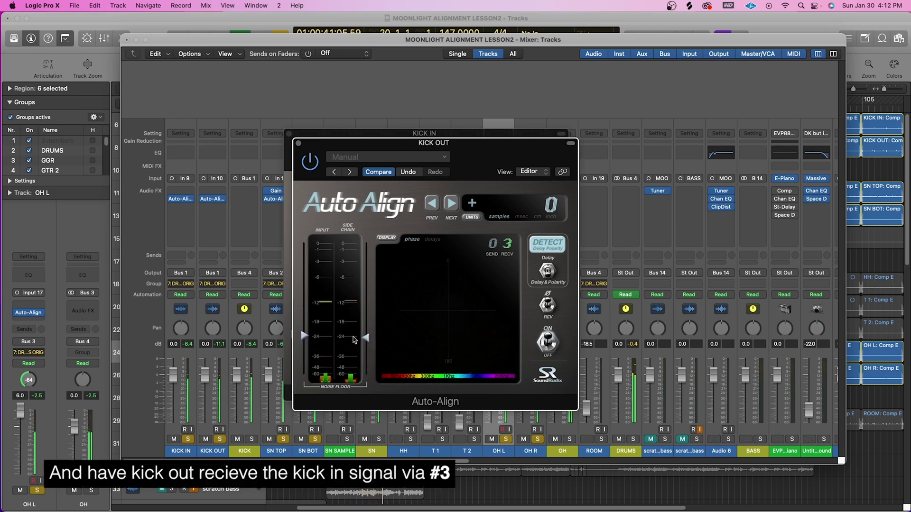
Run Auto-Align's delay and polarity detection on KICK OUT against KICK IN, and close both kick plug-in windows.
click(550, 245)
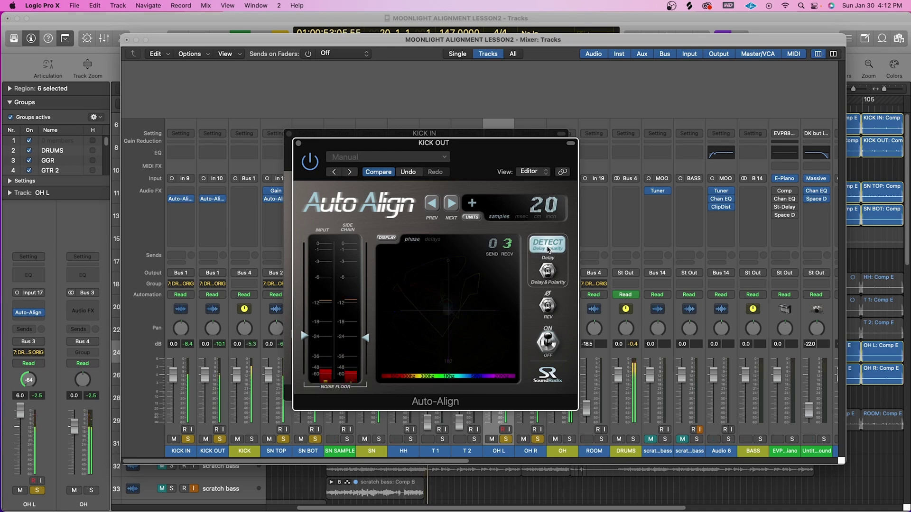
click(298, 143)
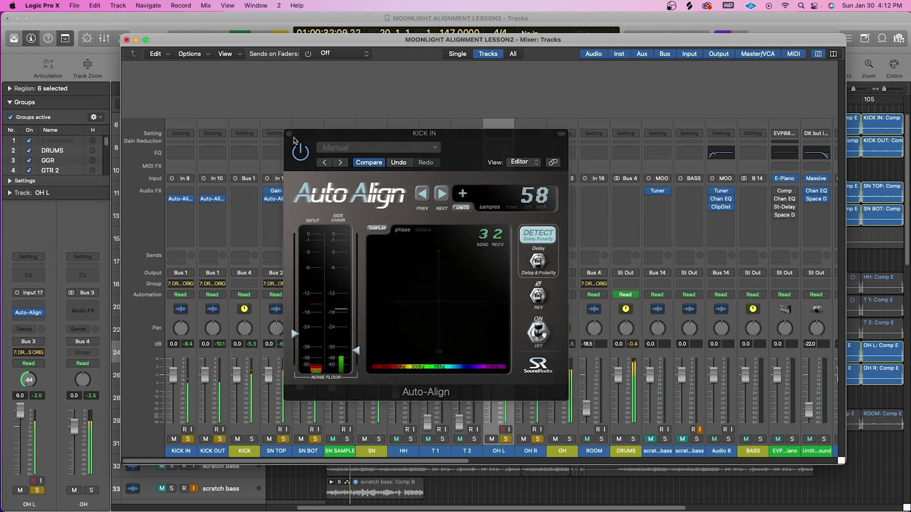
click(290, 134)
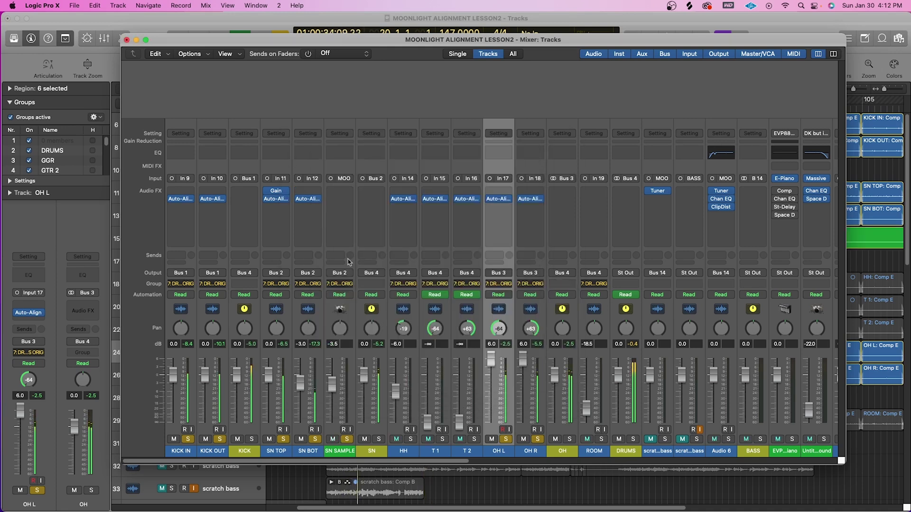
Insert the Auto-Align plug-in on the SN SAMPLE channel.
click(348, 202)
mouse_move(361, 222)
click(409, 222)
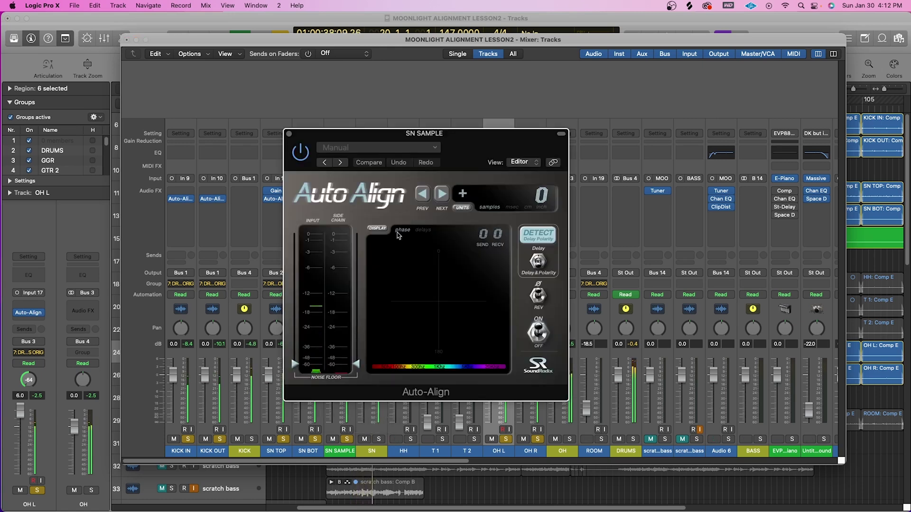
Set SN SAMPLE's Auto-Align to receive 1, with noise floors of about -24 dB on the input and -20 dB on the side chain.
drag(300, 365, 303, 362)
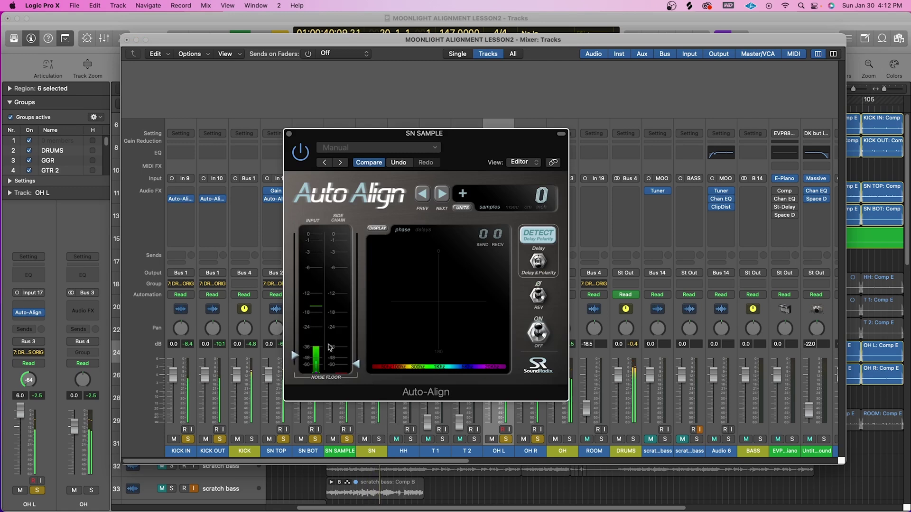
drag(301, 356, 306, 331)
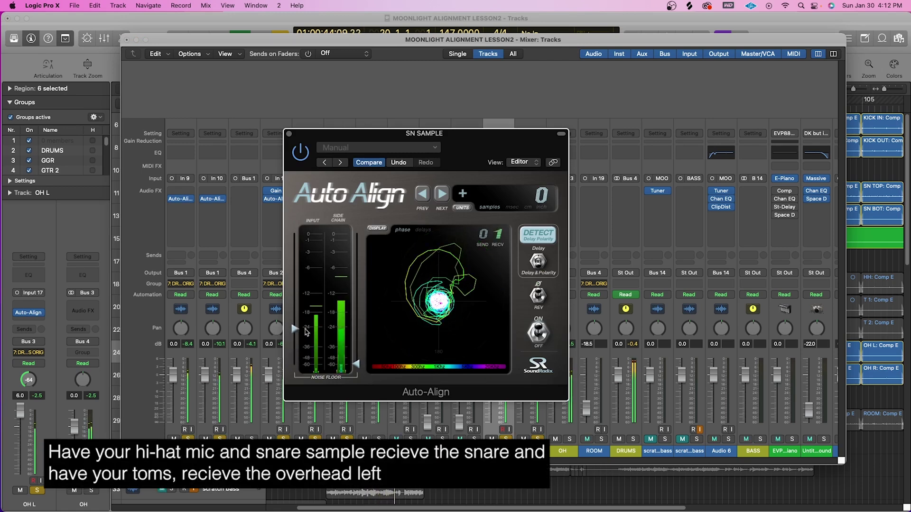
drag(359, 364, 361, 318)
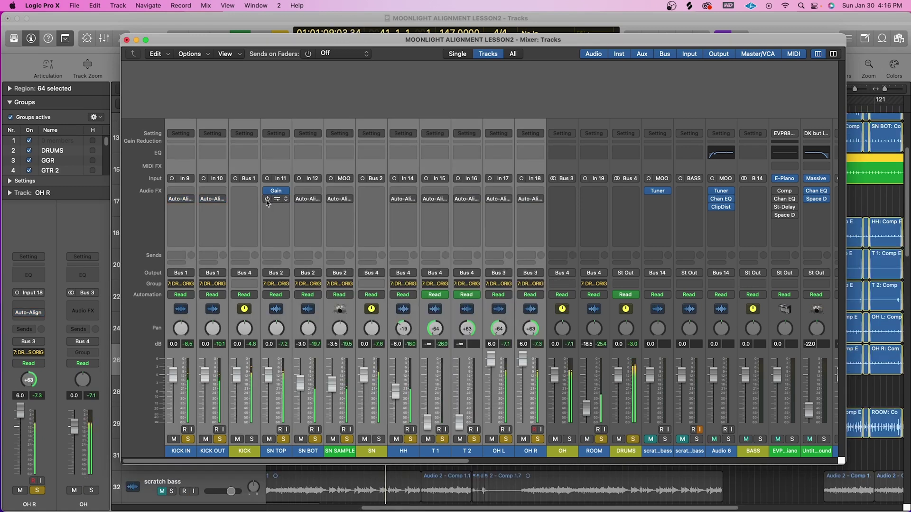
Compare the drums with Auto-Align enabled and bypassed on all selected drum channels, and finish with it enabled.
click(267, 200)
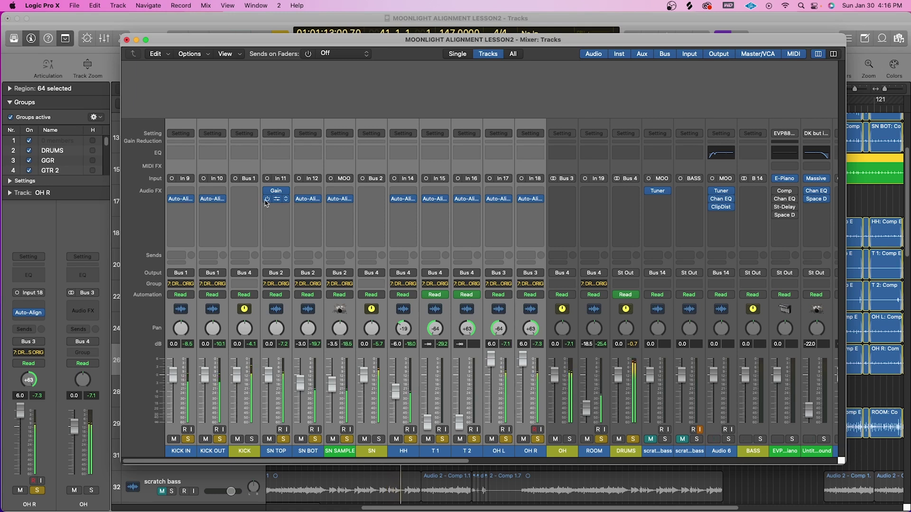
click(266, 200)
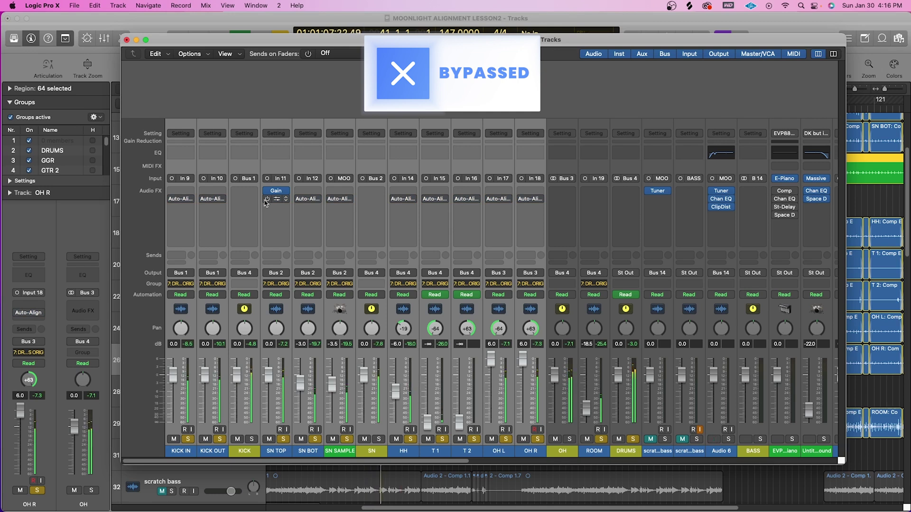
click(266, 200)
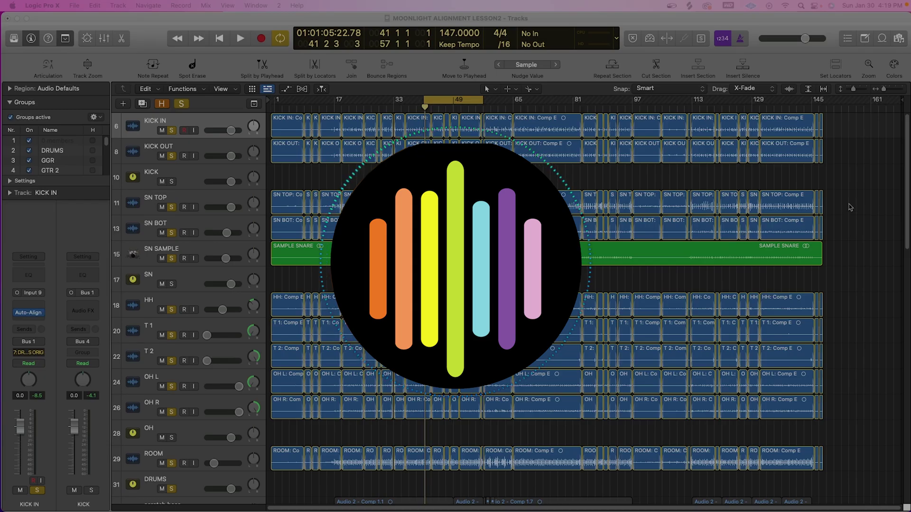
Select all KICK IN regions and set up a bounce in place to a new track with Bypass Effect Plug-ins turned off.
drag(860, 138, 284, 107)
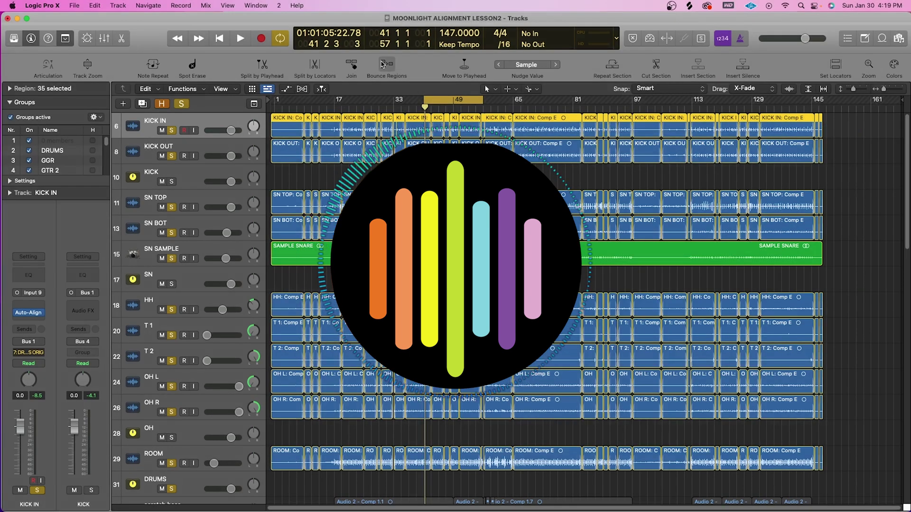
click(382, 64)
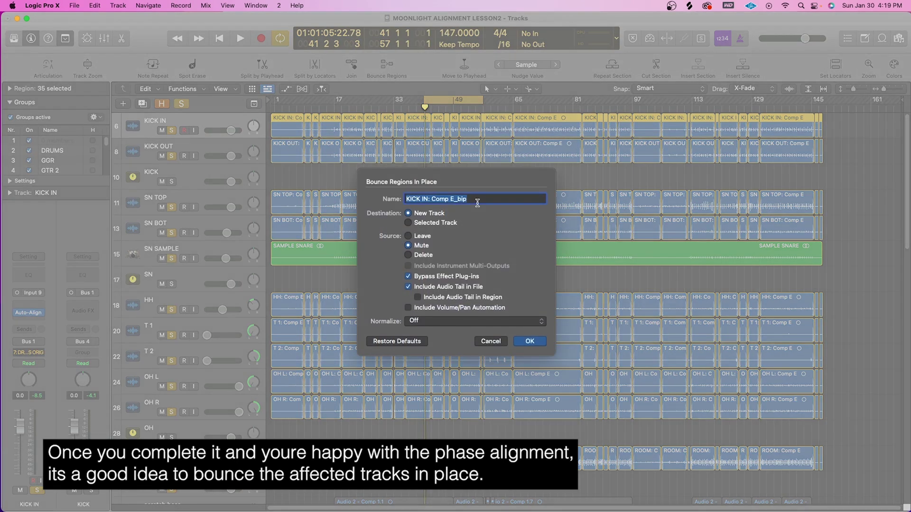
click(409, 278)
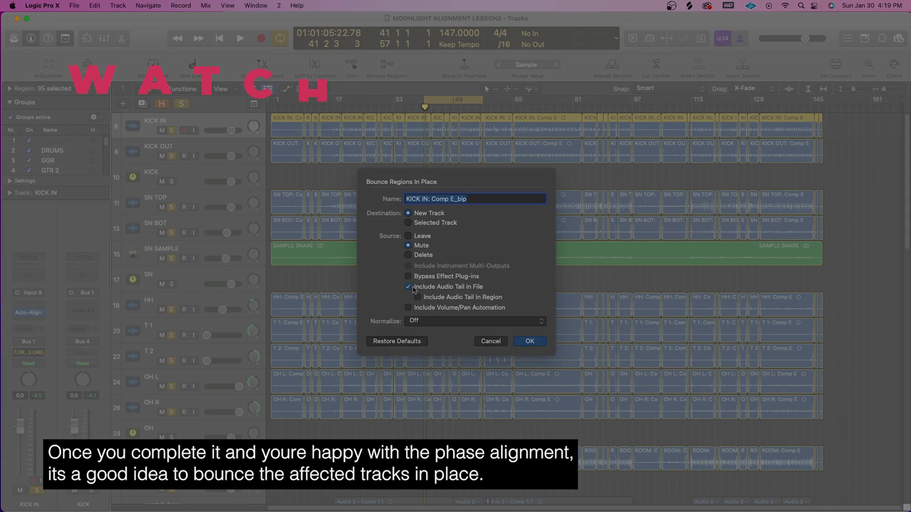
click(486, 197)
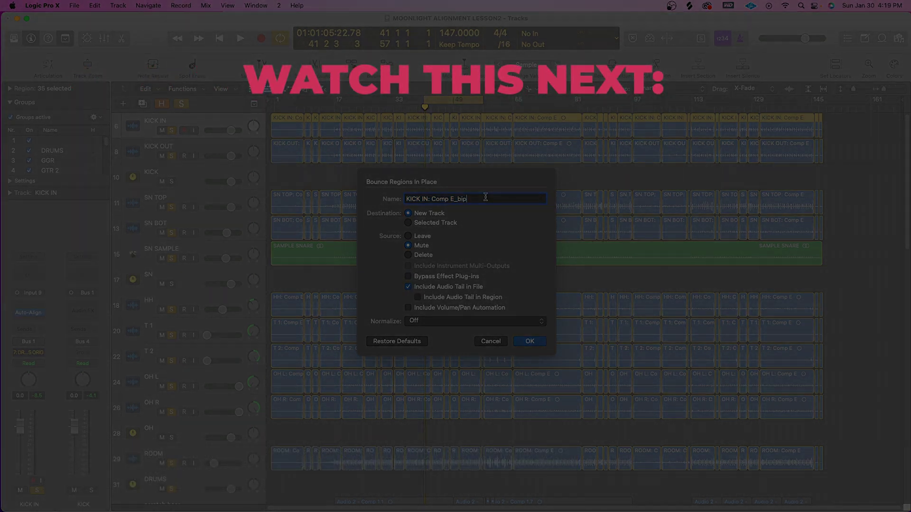